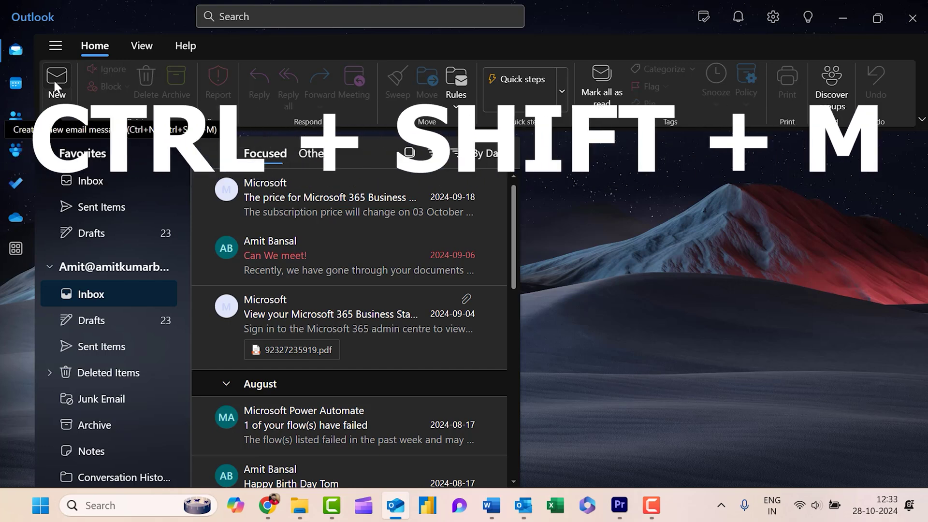
# - Create a new email with Ctrl+Shift+M and pop the draft into its own window
pyautogui.hotkey('ctrl', 'shift', 'm')
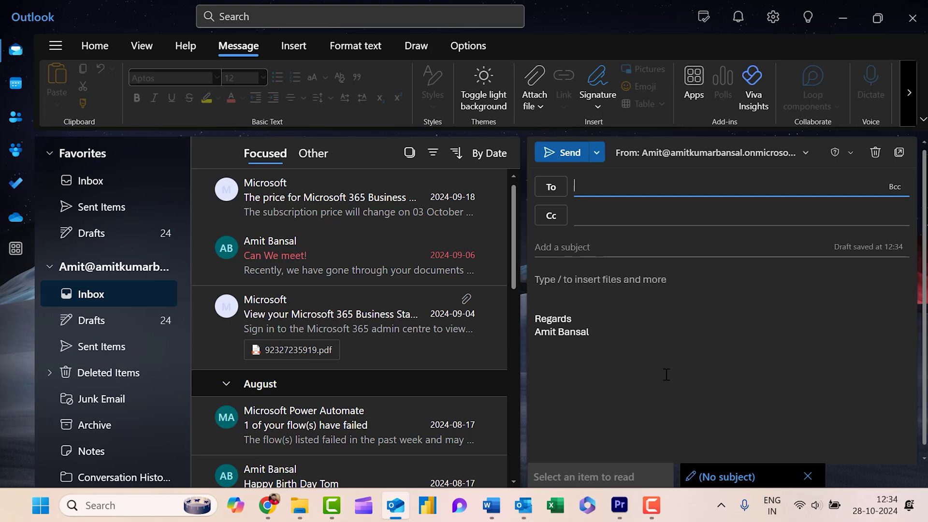
pyautogui.click(898, 160)
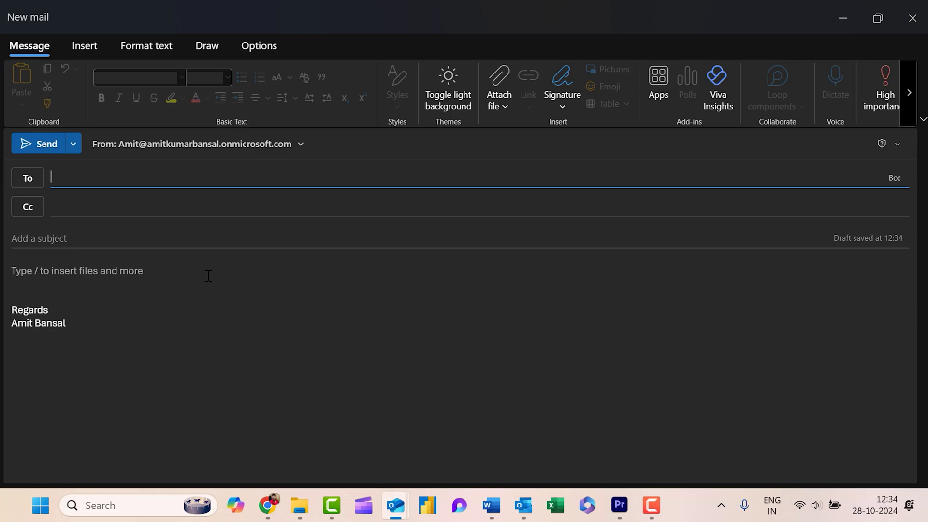
# - From the message body, open the Insert tab's Emoji picker (Expressions panel)
pyautogui.click(125, 276)
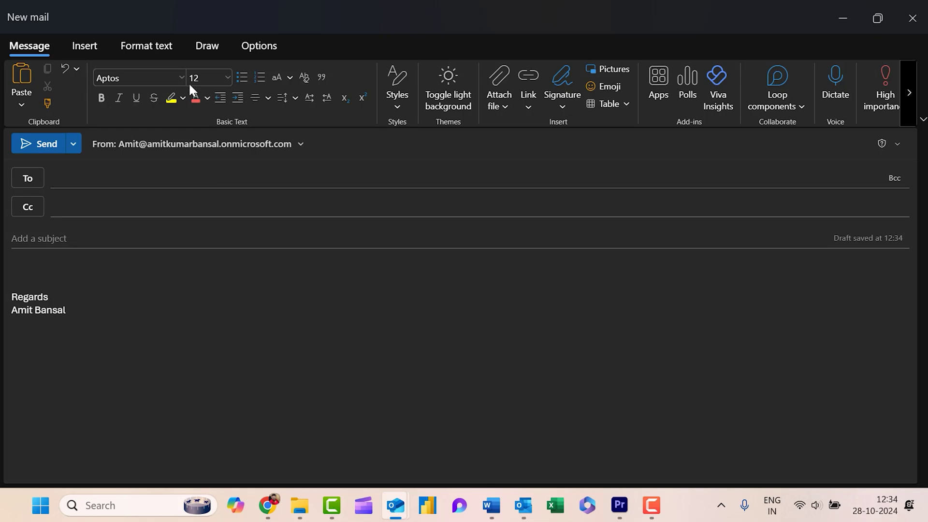
pyautogui.click(85, 48)
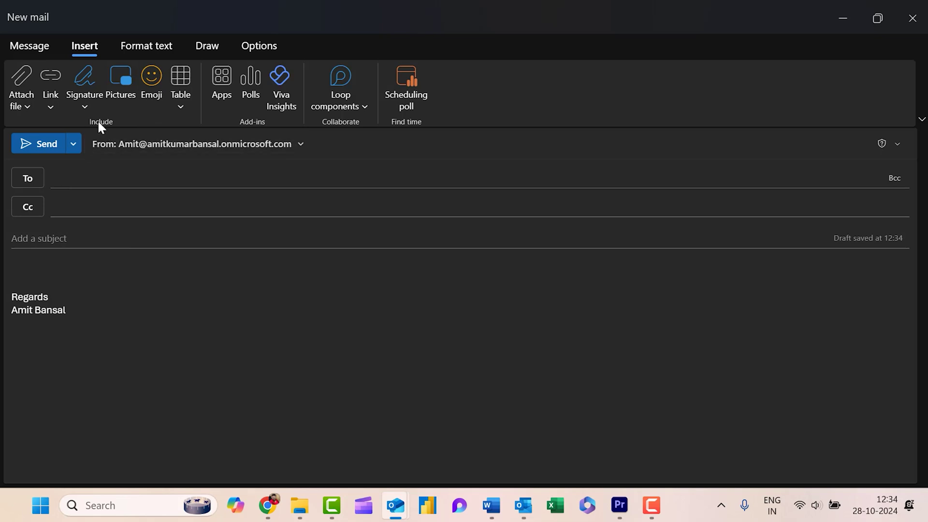
pyautogui.click(150, 85)
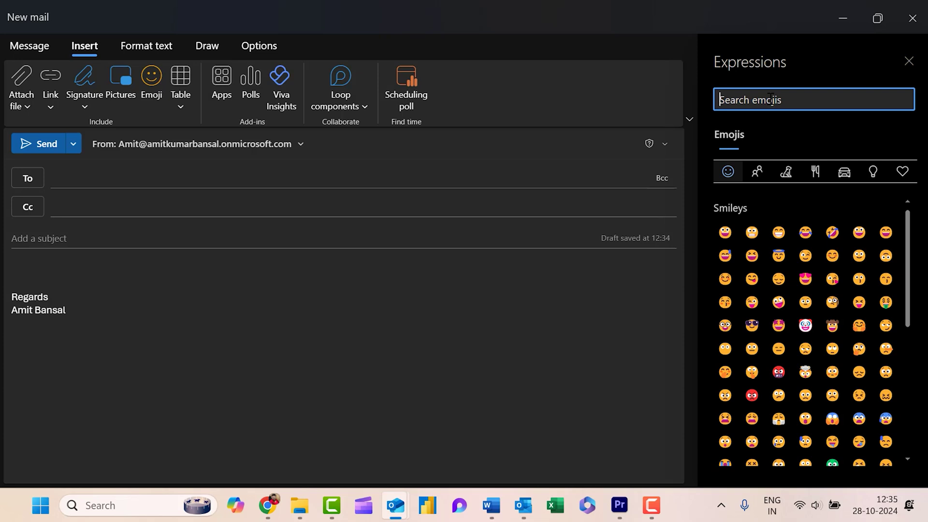
pyautogui.write('pump')
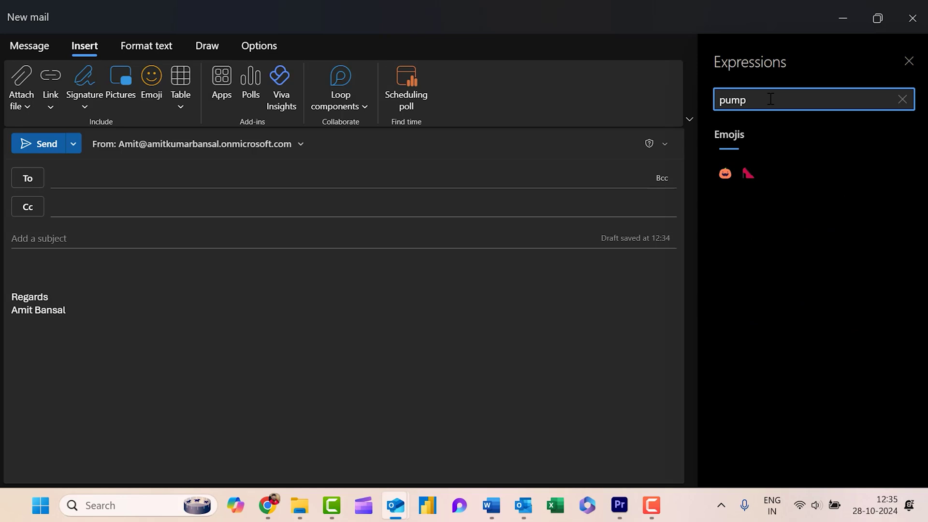
# - Insert pumpkin, ghost and bat emojis by searching 'pump', 'ghost' and 'bat'
pyautogui.click(724, 175)
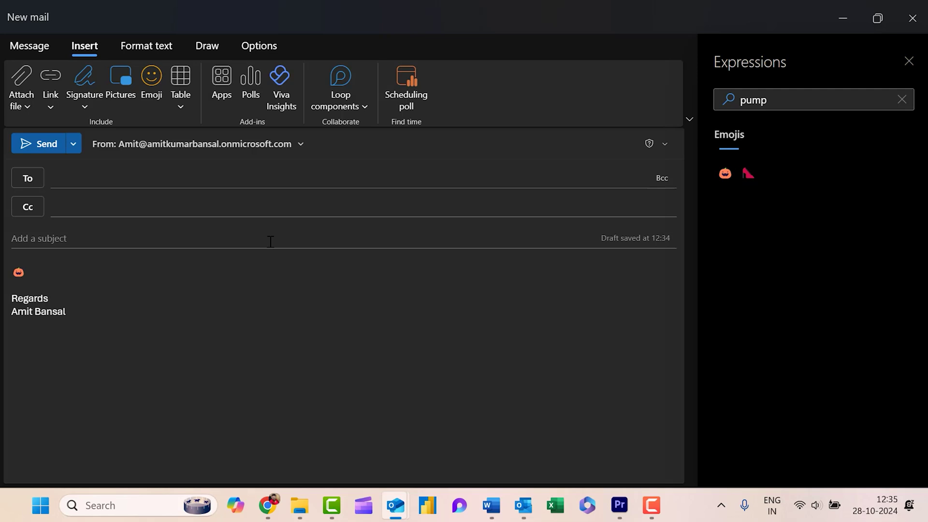
pyautogui.click(788, 99)
pyautogui.write('ghost')
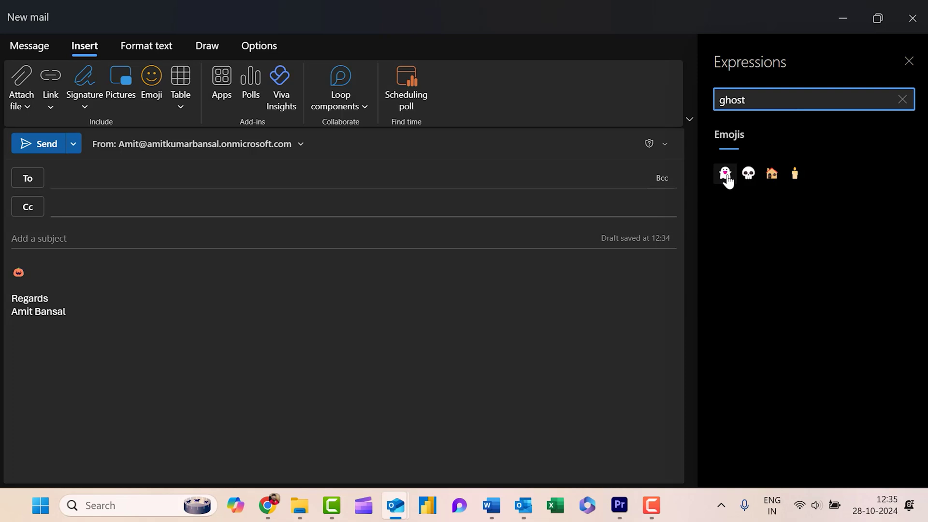
pyautogui.click(725, 174)
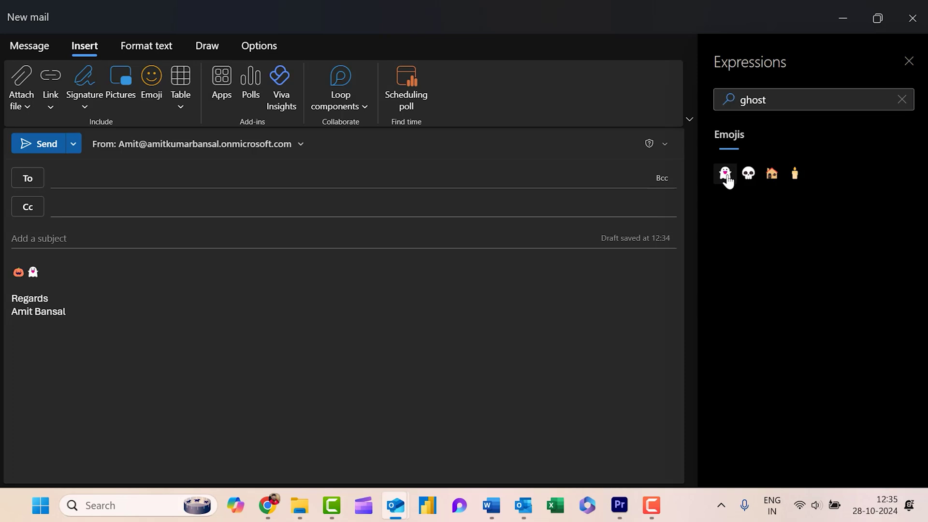
pyautogui.click(820, 99)
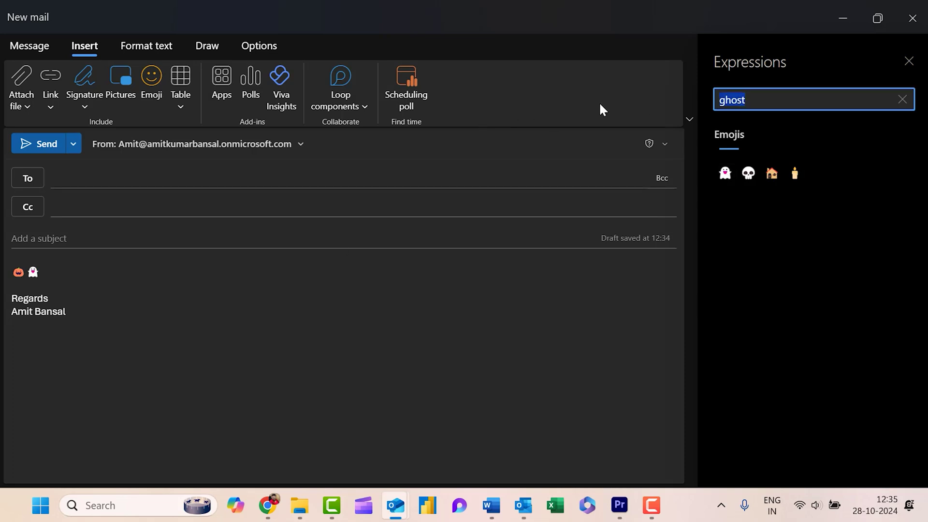
pyautogui.write('bat')
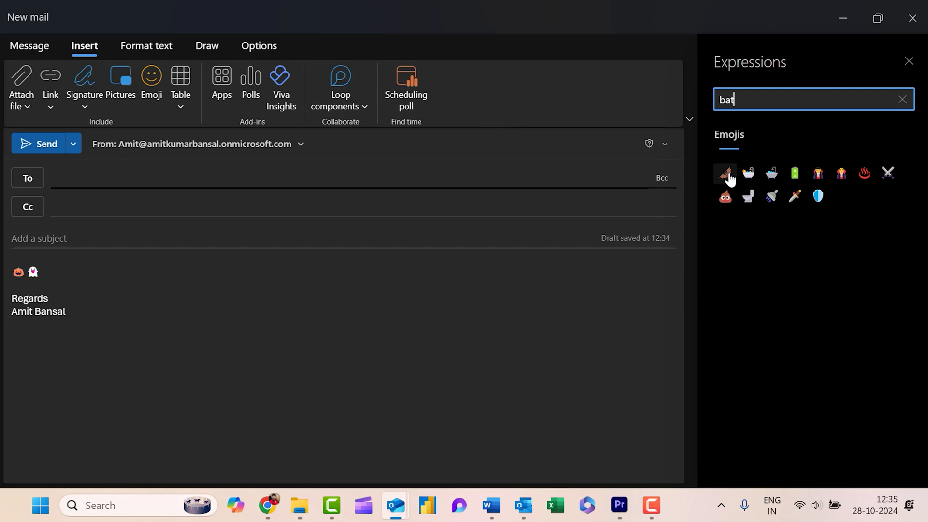
pyautogui.click(725, 175)
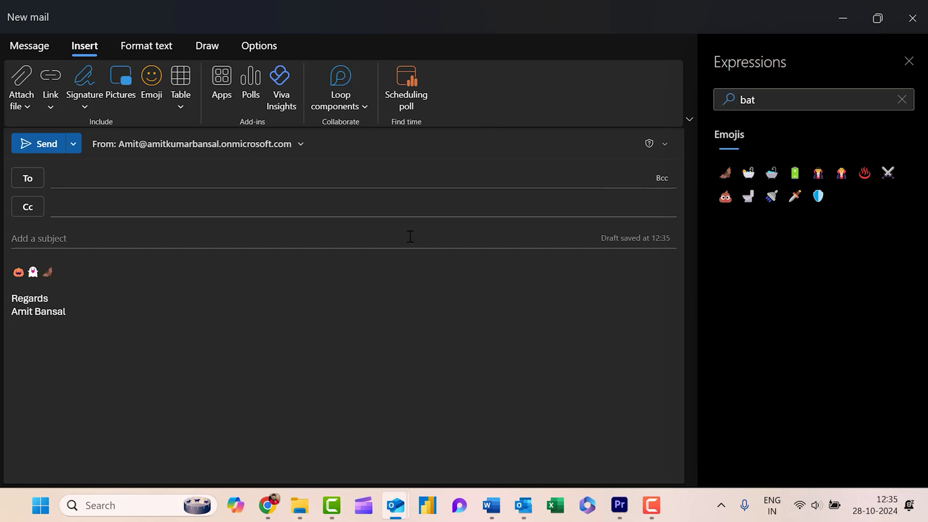
# - Add skull-and-crossbones, skull and vampire emojis via 'skull' and 'vampire' searches
pyautogui.click(776, 97)
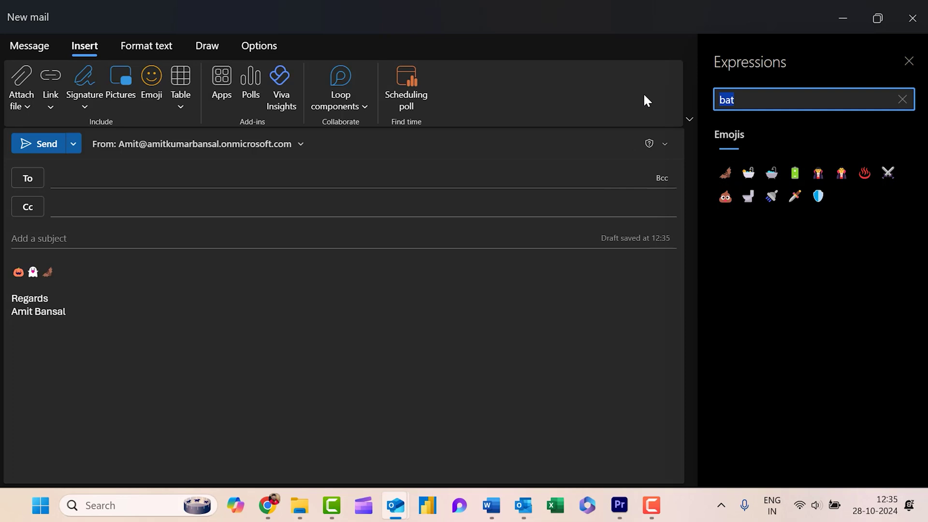
pyautogui.write('skull')
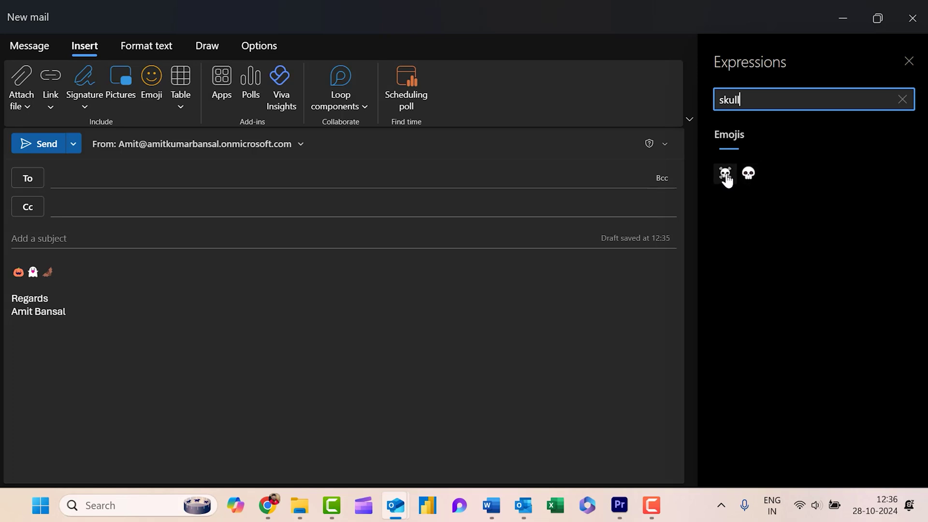
pyautogui.click(725, 172)
pyautogui.click(748, 172)
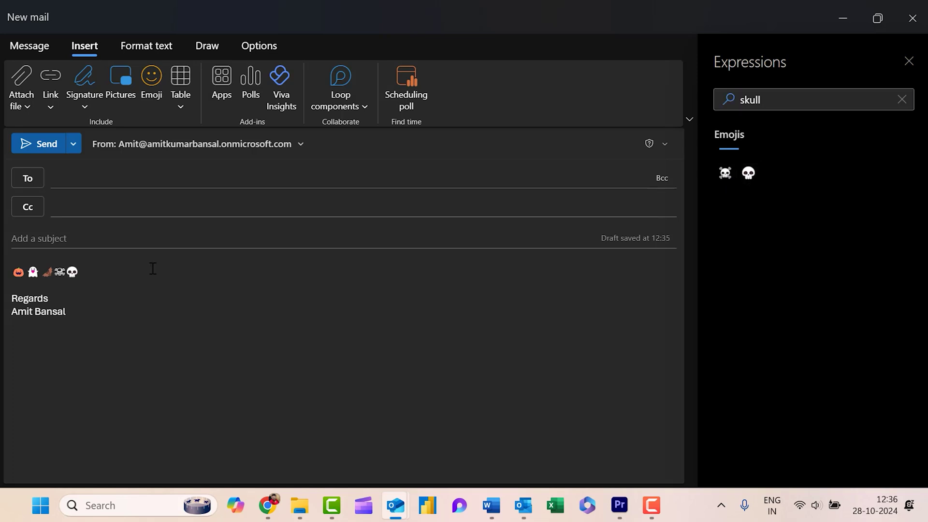
pyautogui.click(794, 97)
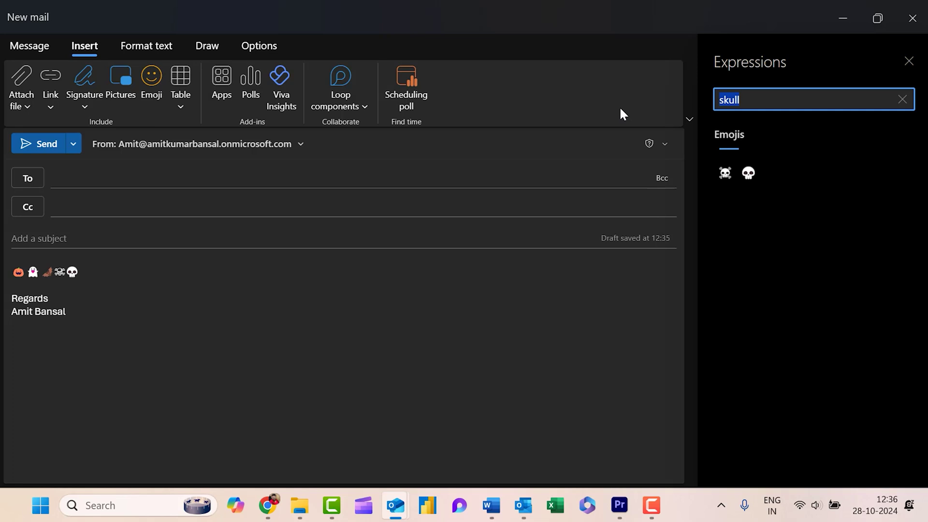
pyautogui.write('vampire')
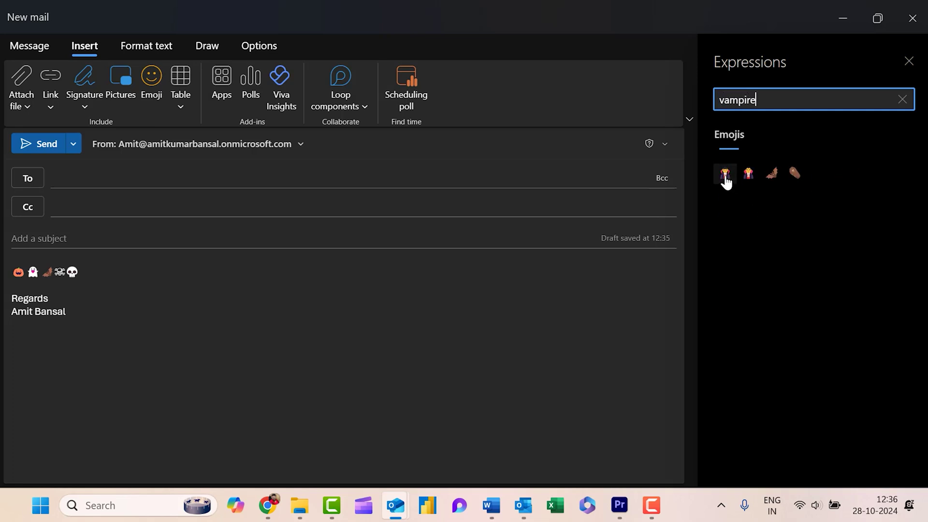
pyautogui.click(725, 173)
# - Check the emoji line, return the cursor to its end and close the emoji picker
pyautogui.moveTo(118, 273); pyautogui.dragTo(2, 274)
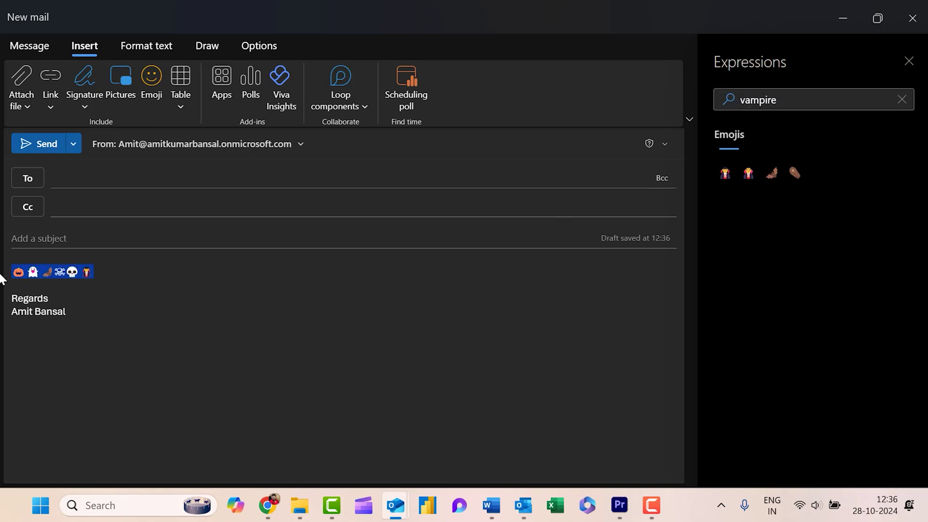
pyautogui.click(142, 277)
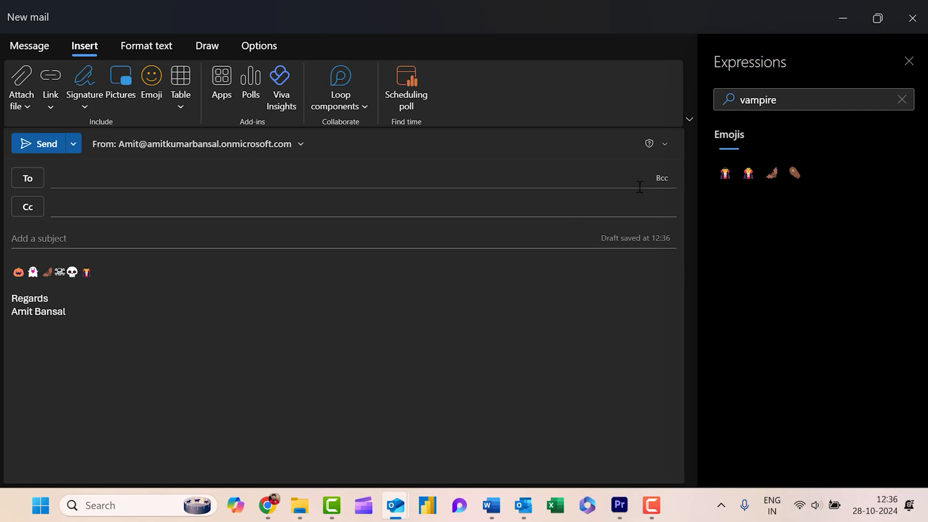
pyautogui.click(906, 66)
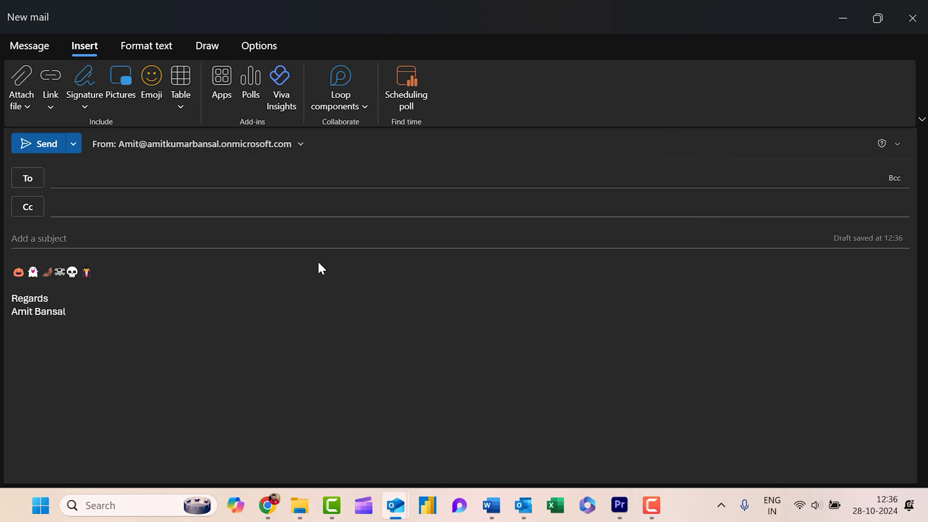
# - Add two blank lines and open the Windows emoji panel, moving it off the body
pyautogui.press('Return')
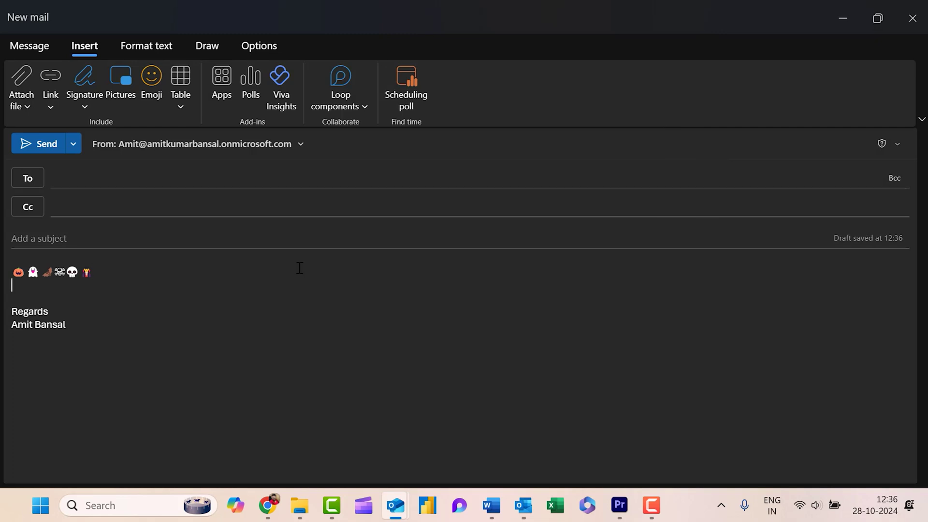
pyautogui.press('Return')
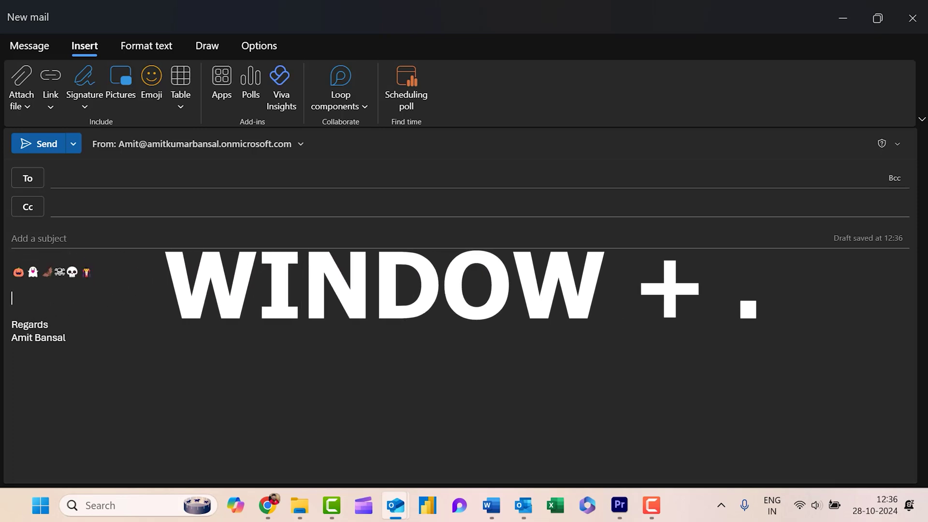
pyautogui.press('super+period')
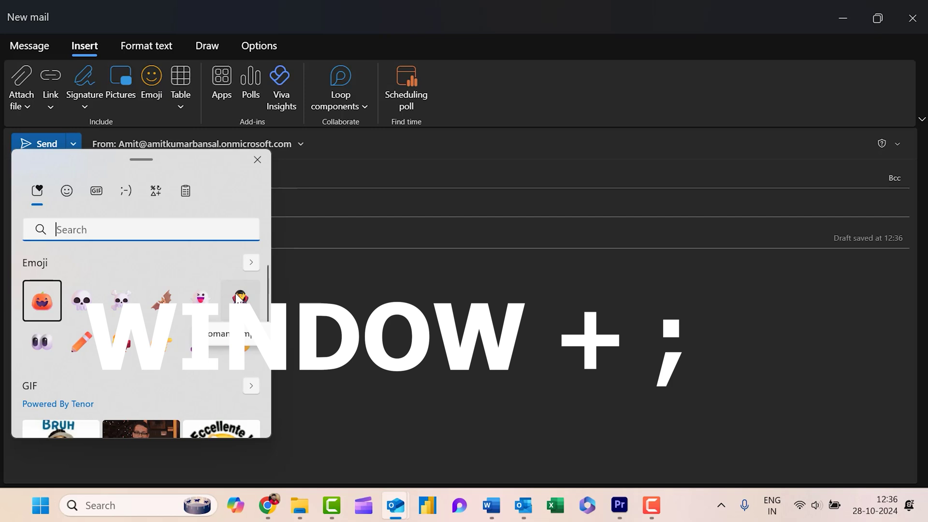
pyautogui.press('super+semicolon')
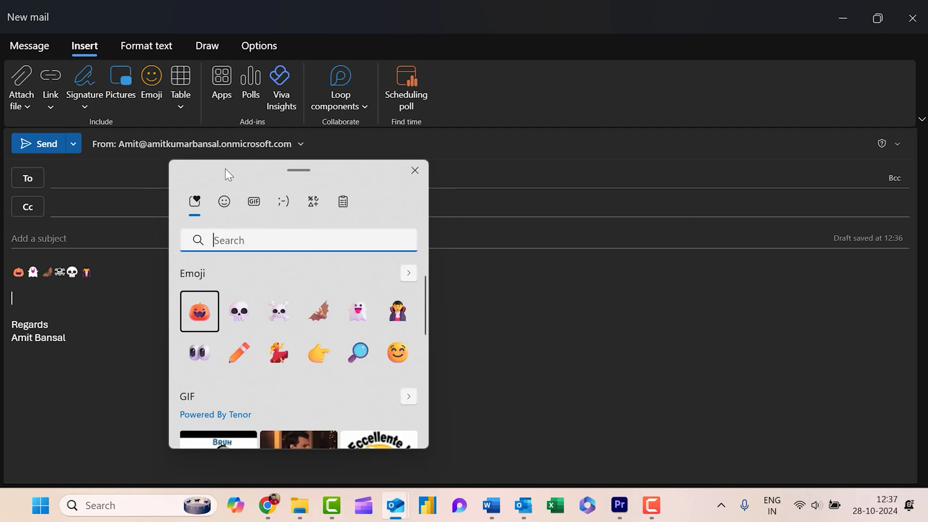
pyautogui.moveTo(225, 169); pyautogui.dragTo(355, 192)
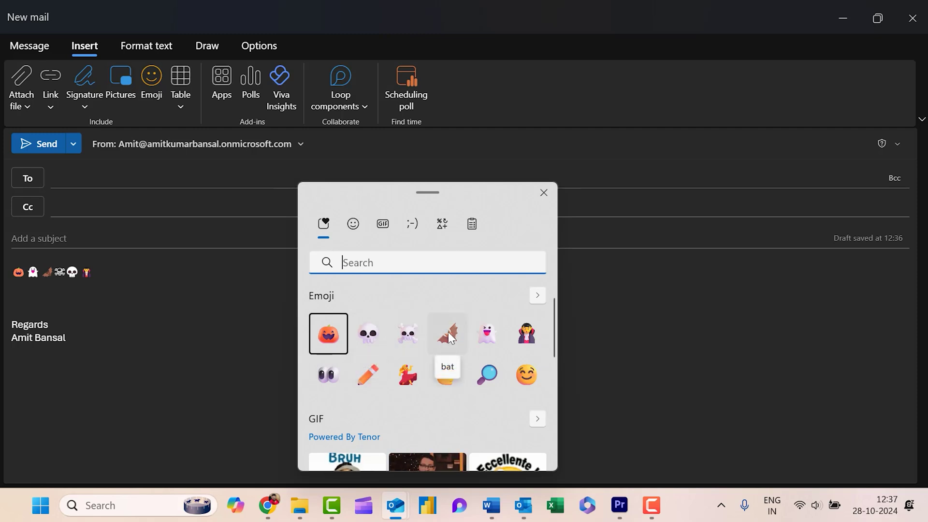
# - Enter pumpkin, skull, crossbones, bat, ghost and vampire emojis on the new line
pyautogui.click(324, 335)
pyautogui.click(381, 342)
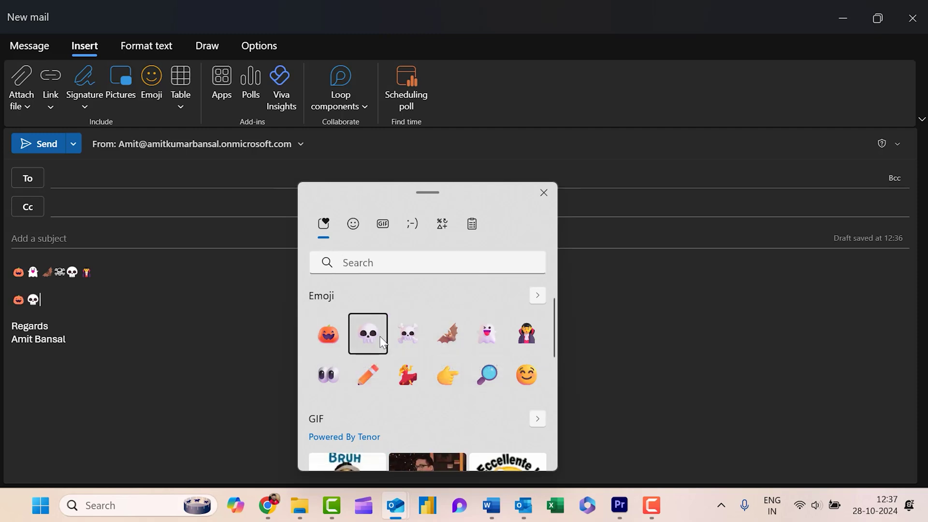
pyautogui.click(407, 336)
pyautogui.click(448, 335)
pyautogui.click(487, 336)
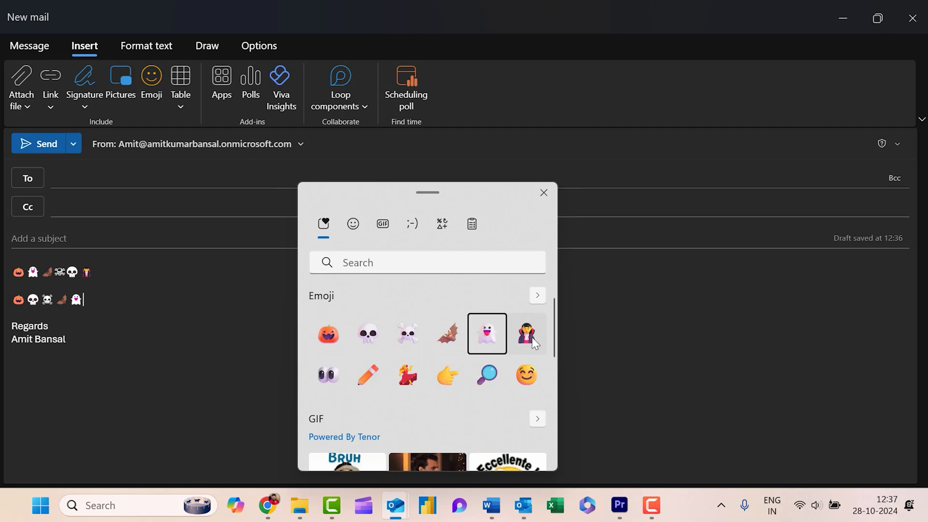
pyautogui.click(532, 342)
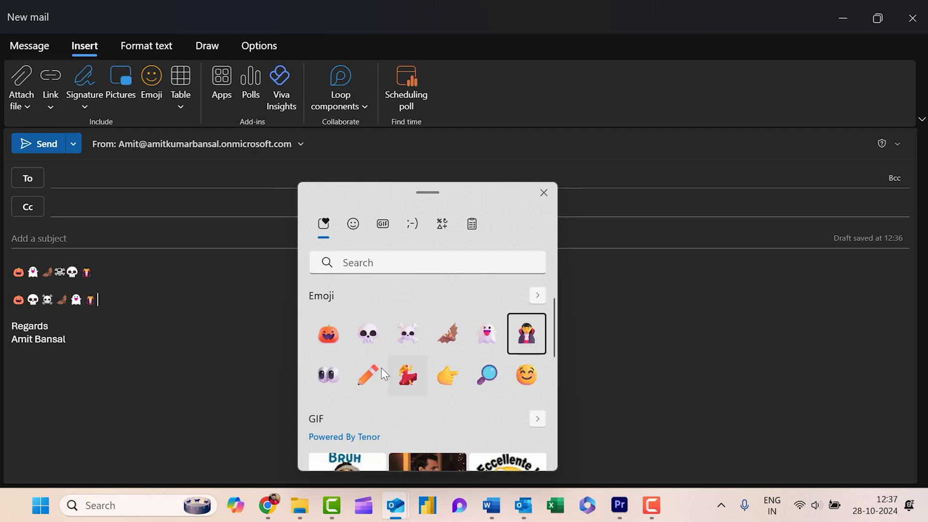
pyautogui.click(402, 265)
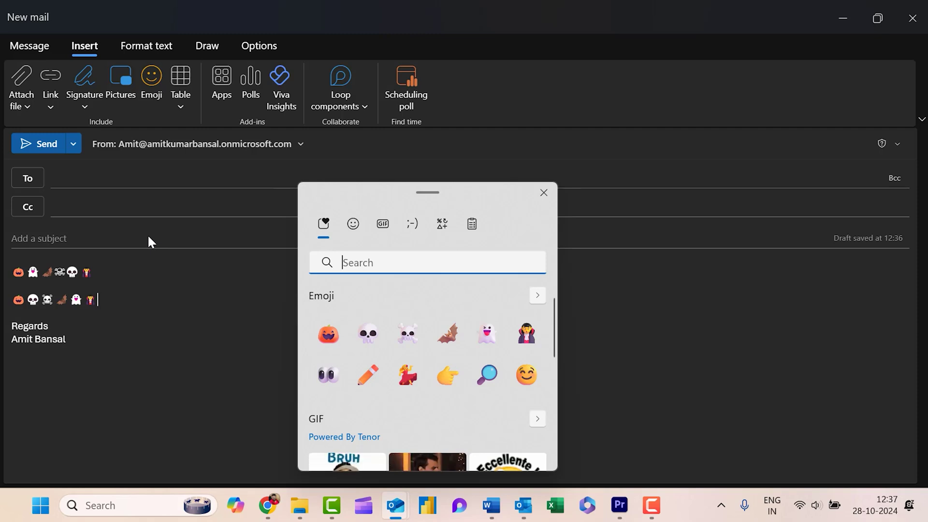
# - Close the emoji panel and reopen it for the Subject field, moved aside
pyautogui.press('Escape')
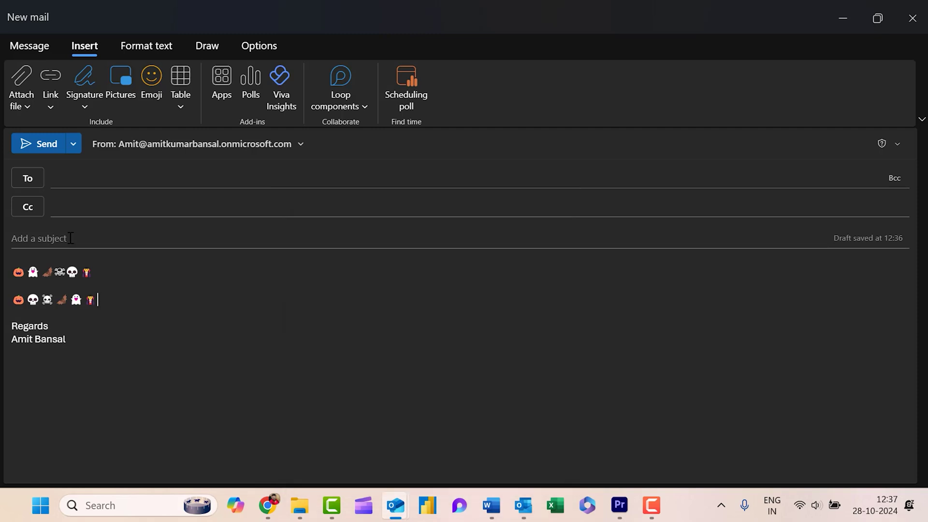
pyautogui.click(70, 238)
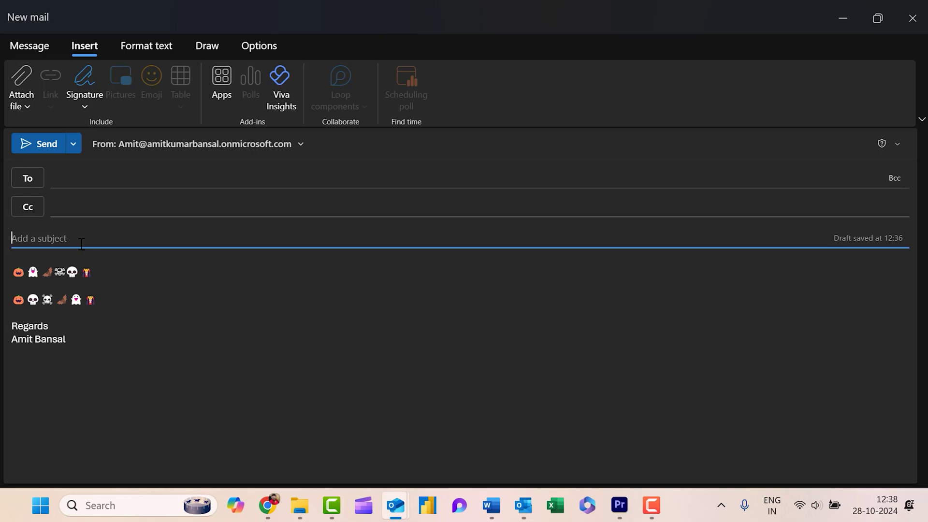
pyautogui.press('super+period')
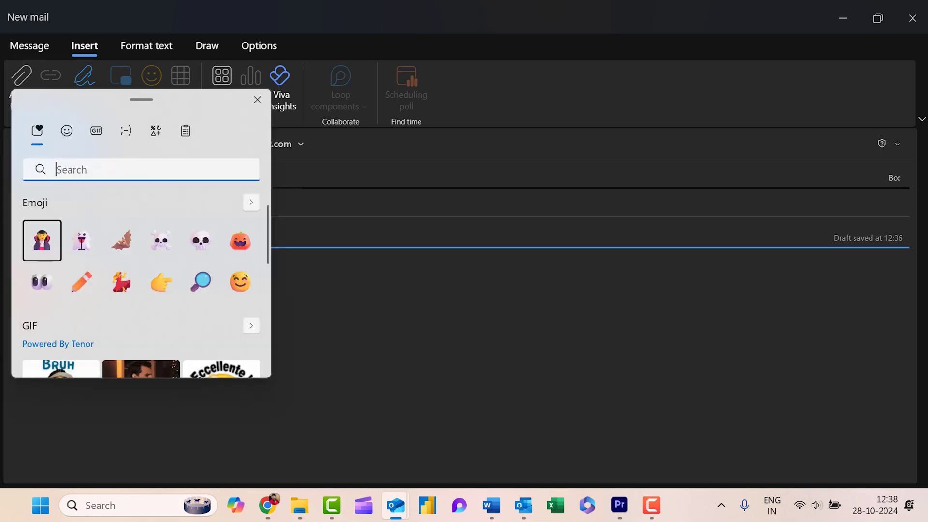
pyautogui.moveTo(125, 101); pyautogui.dragTo(424, 115)
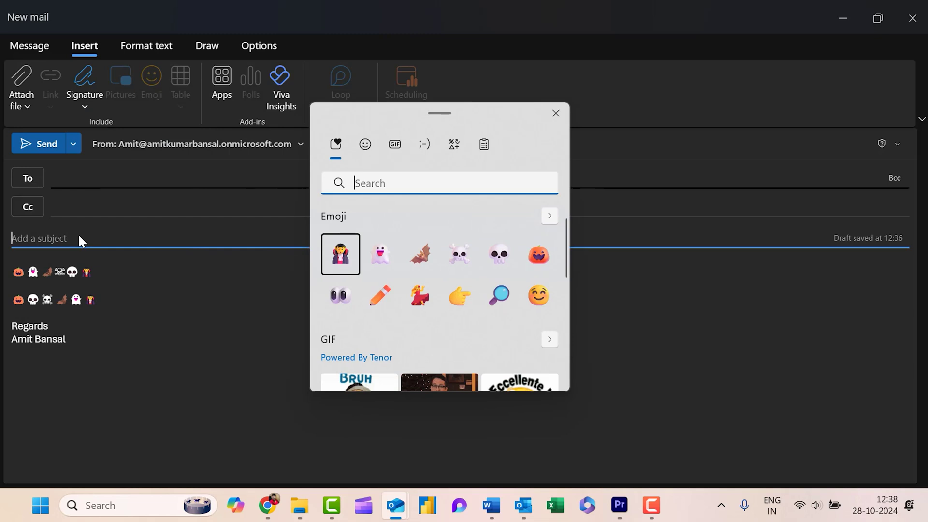
# - Put vampire, ghost, bat, crossbones, skull and pumpkin emojis in the subject, then close the panel
pyautogui.click(335, 260)
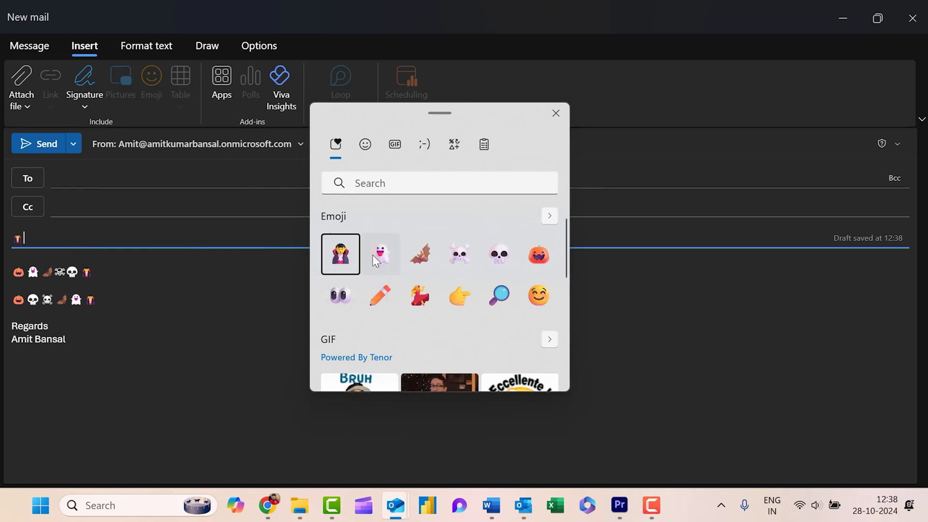
pyautogui.click(380, 257)
pyautogui.click(428, 259)
pyautogui.click(459, 257)
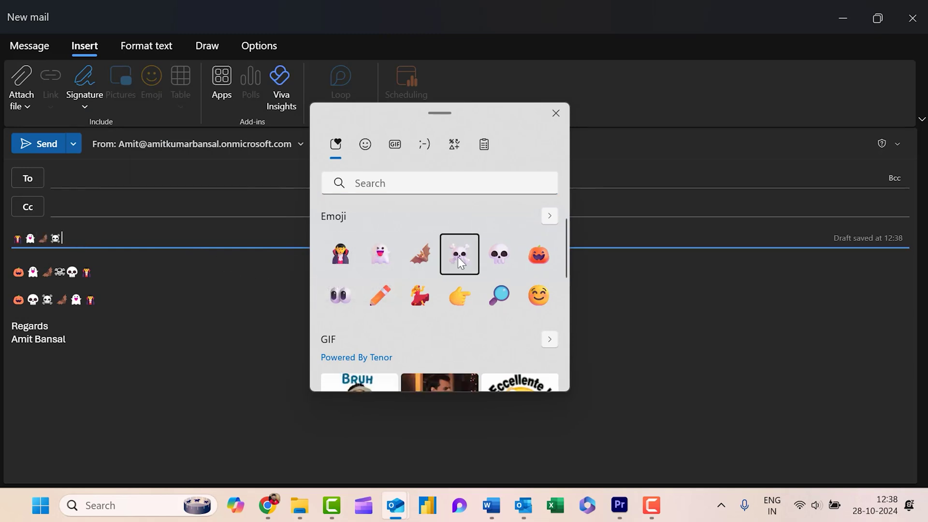
pyautogui.click(499, 258)
pyautogui.click(540, 260)
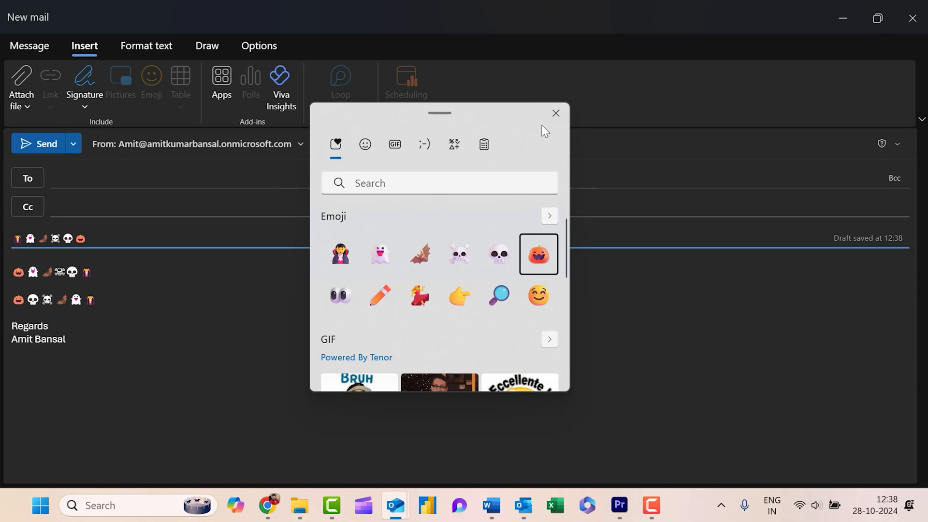
pyautogui.click(556, 113)
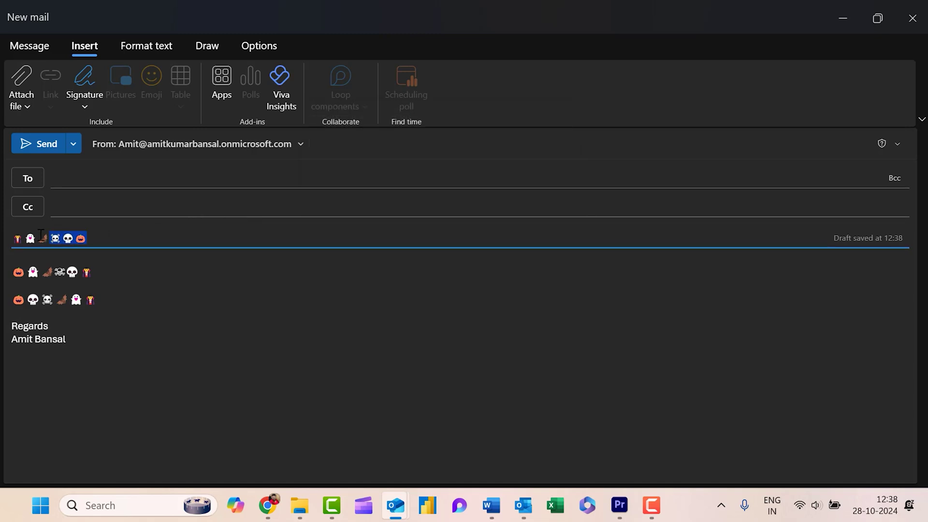
pyautogui.moveTo(121, 232); pyautogui.dragTo(7, 242)
pyautogui.click(127, 237)
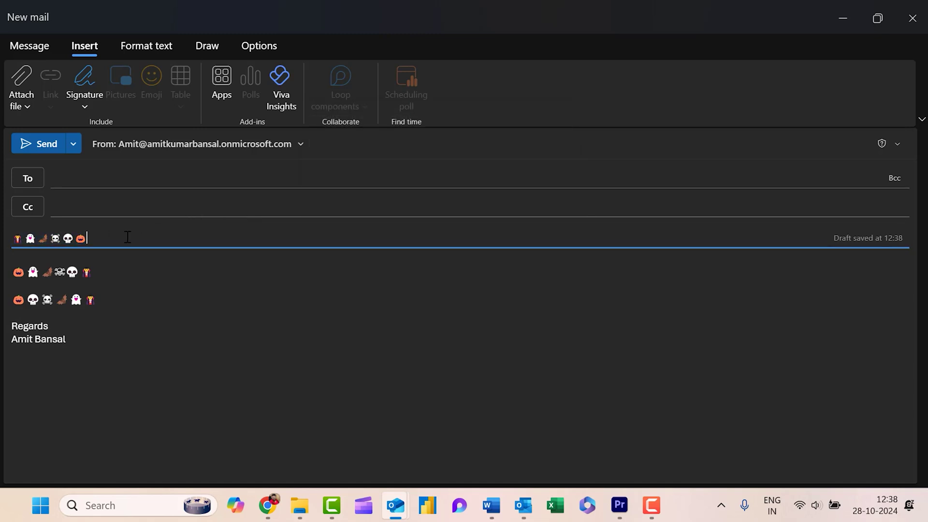